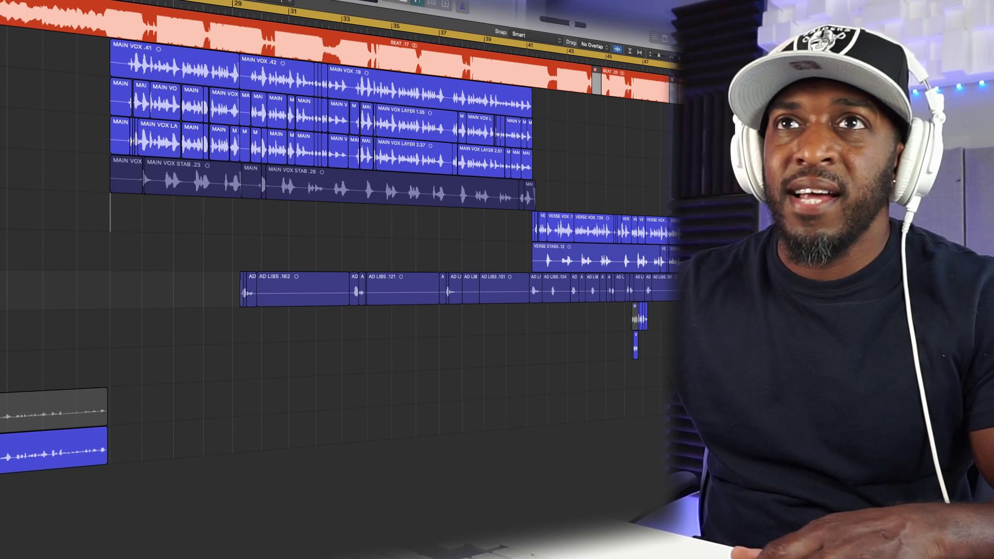
Step: Select the MAIN VOX track and zoom in on its vocal region
left_click(262, 304)
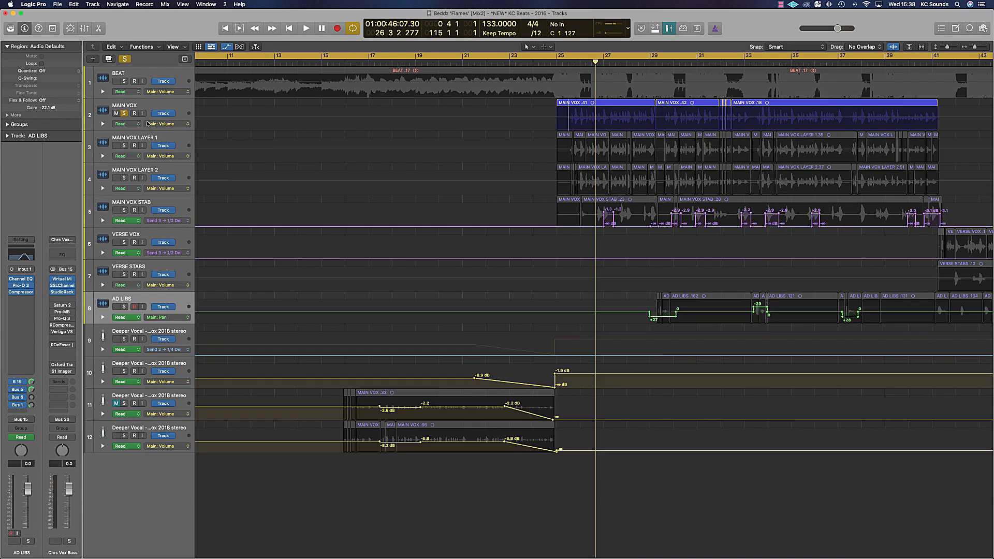
key("super+Down")
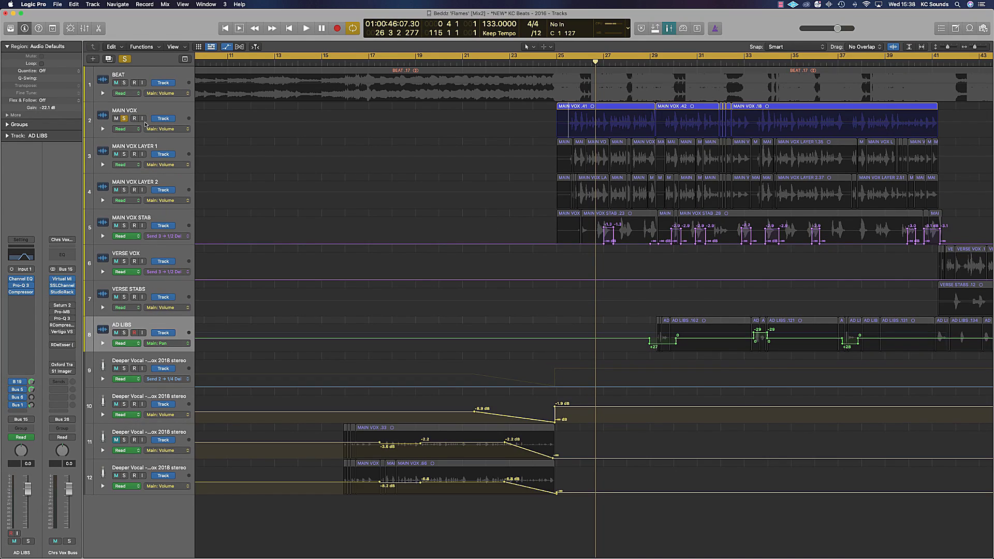
key("super+Down")
key("super+Down")
left_click(167, 127)
key("super+Right")
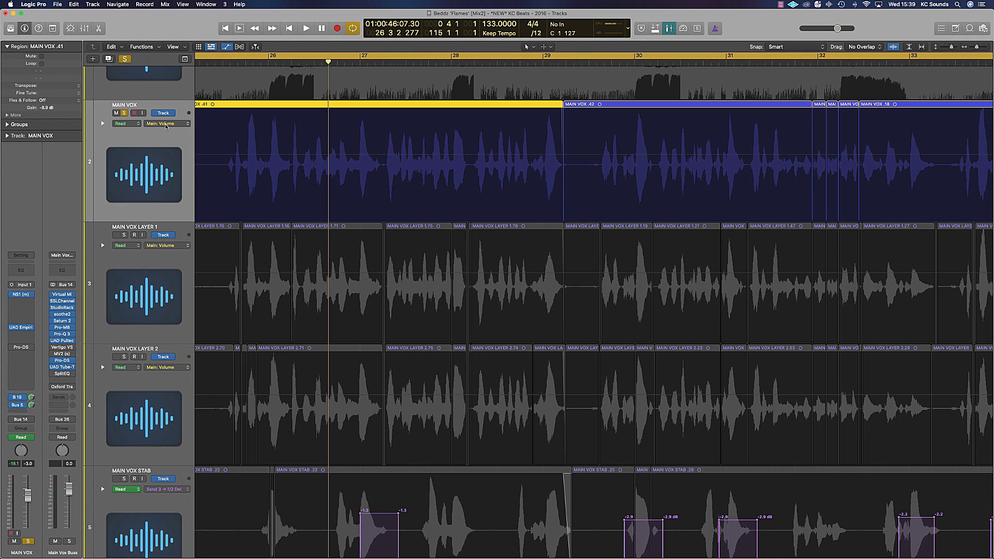
Step: Show MAIN VOX's Main > Pan > Absolute automation and zoom so bars 25–32 fill the view
left_click(166, 125)
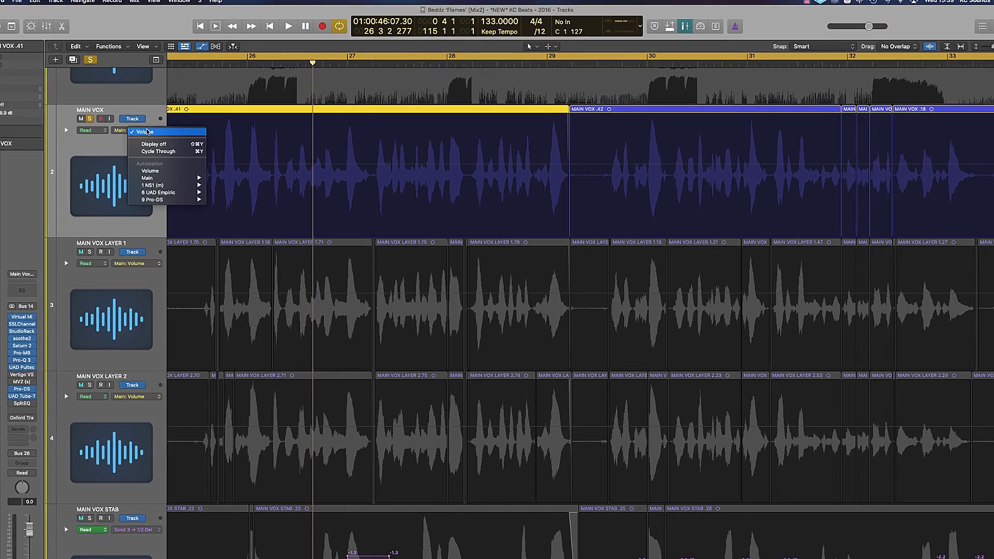
mouse_move(205, 169)
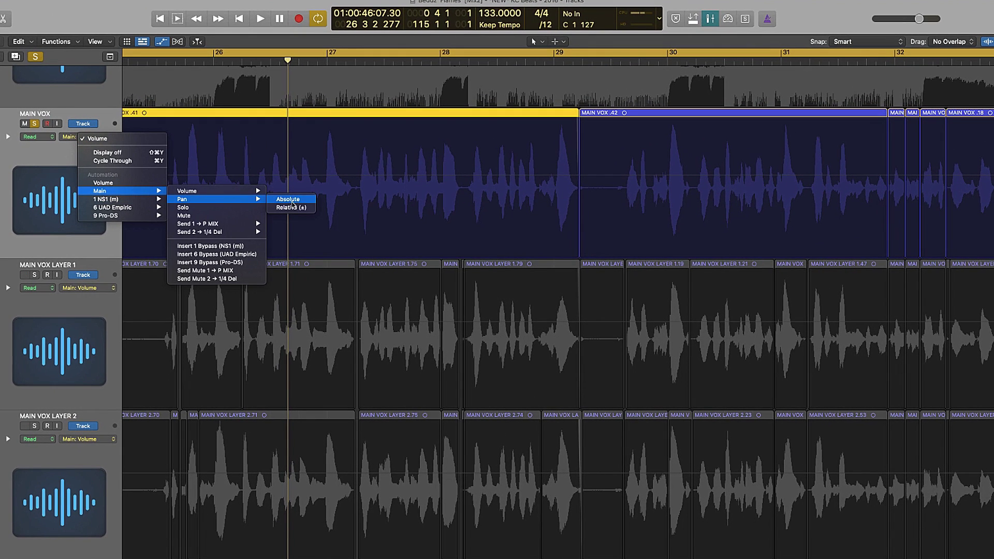
left_click(289, 201)
key("super+Down")
key("super+Right")
key("super+Right")
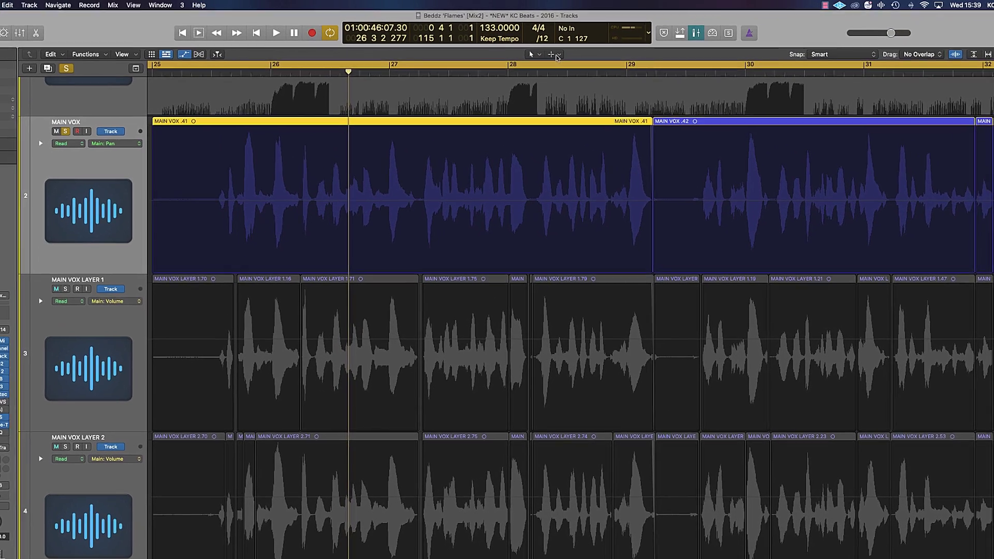
left_click(550, 47)
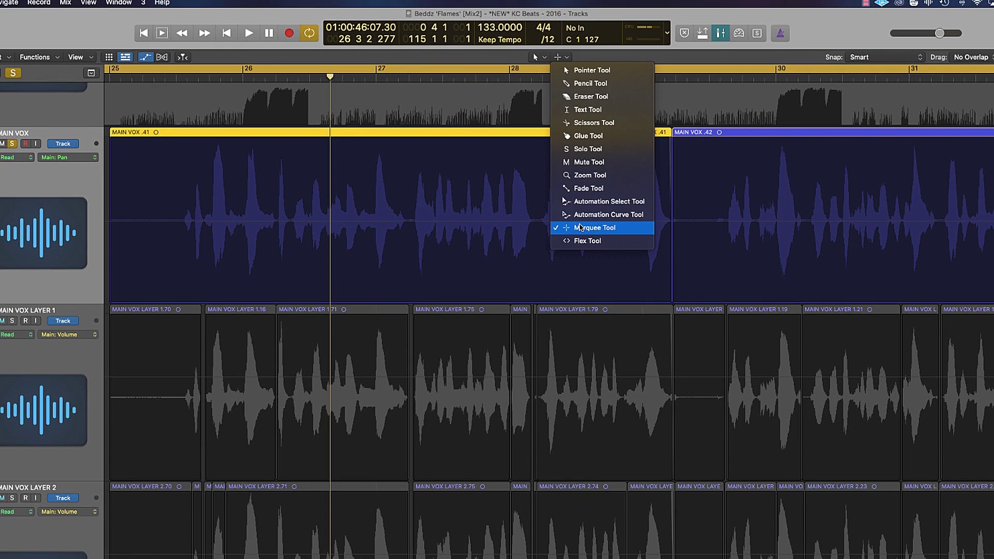
key("Escape")
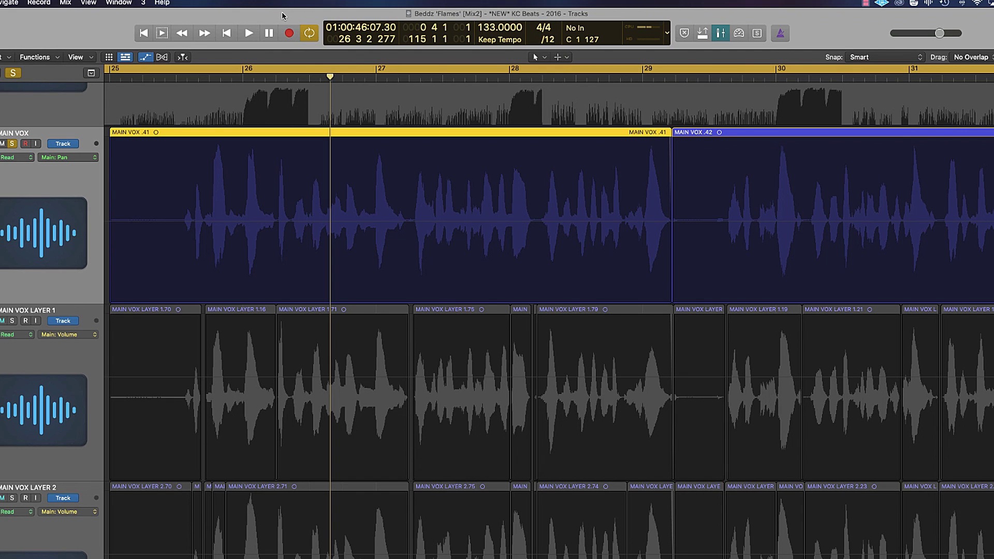
Step: Create MAIN VOX pan automation sections at +33 near bar 25 and -42 near bar 26
key("t")
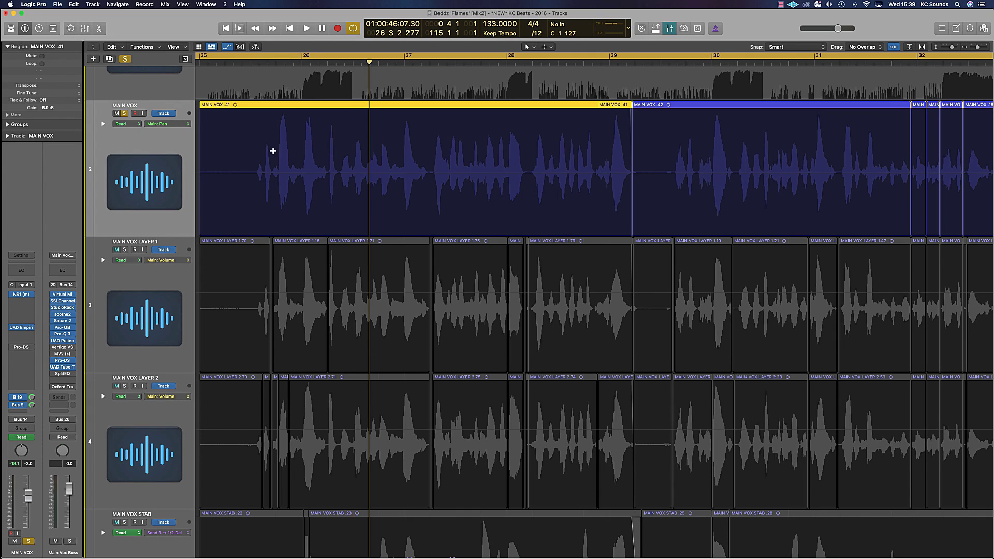
left_click_drag(279, 149, 330, 163)
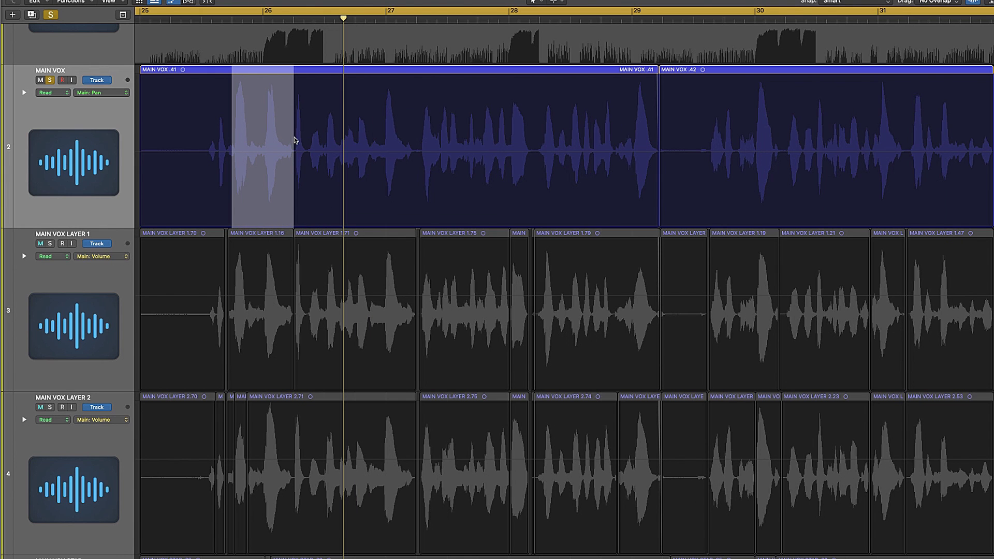
key("a")
left_click(262, 157)
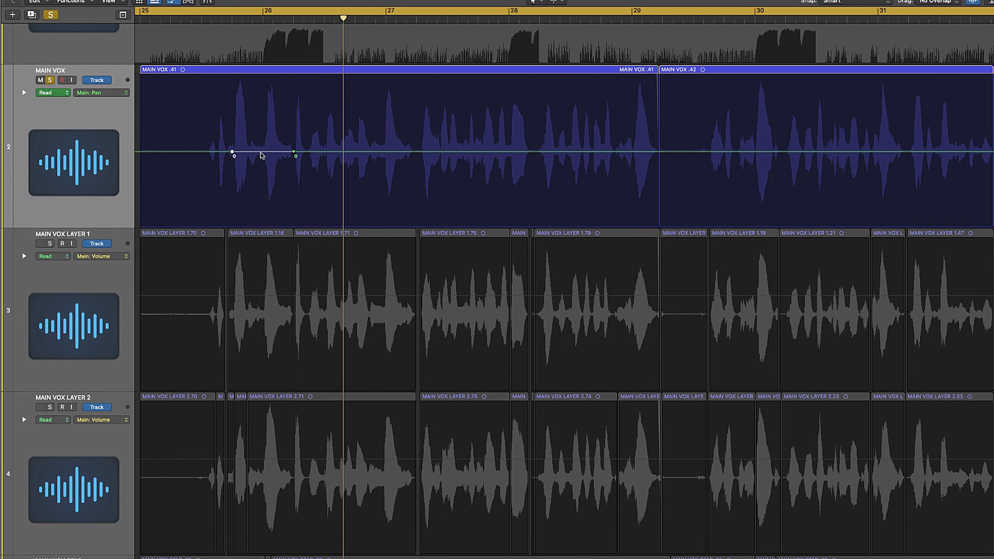
left_click_drag(261, 156, 261, 146)
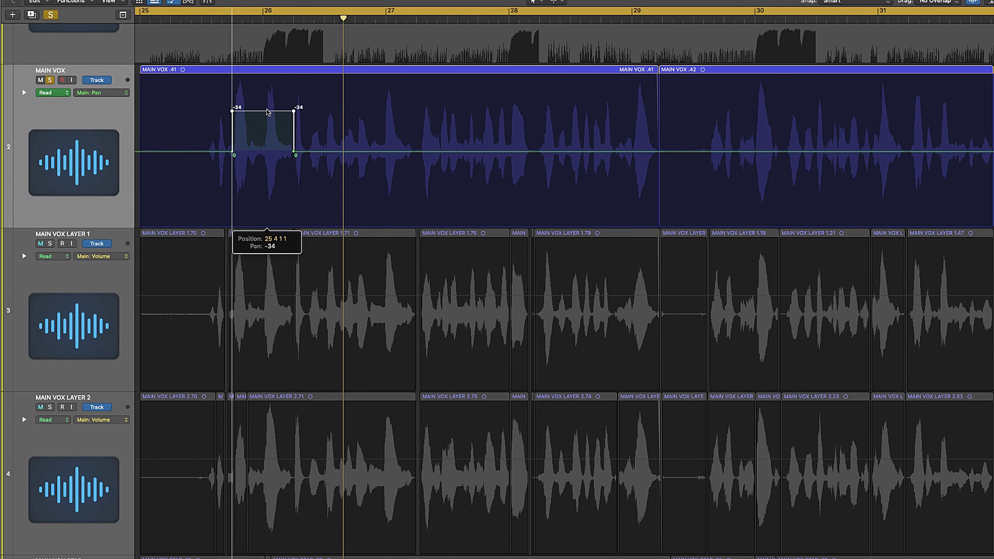
left_click_drag(267, 109, 262, 99)
key("space")
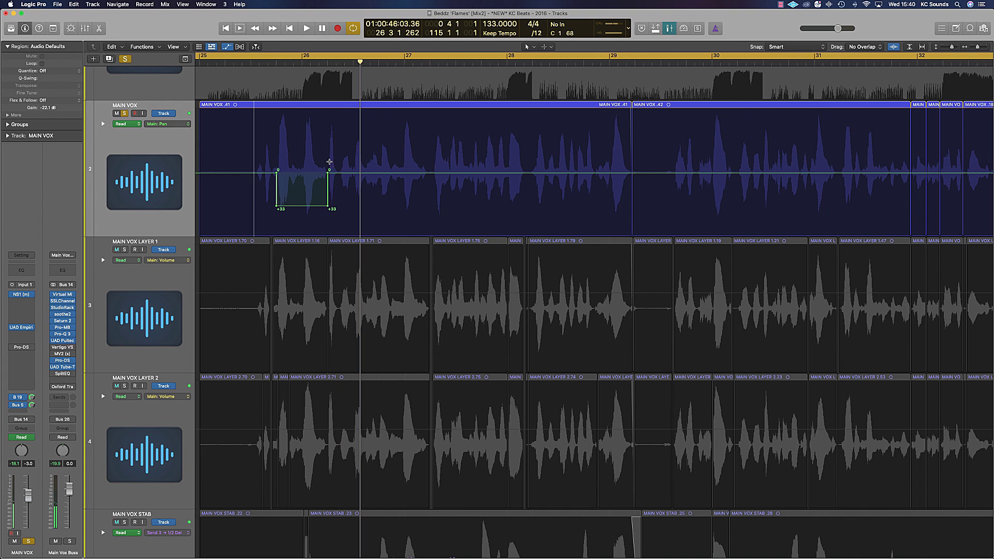
left_click_drag(328, 171, 384, 148)
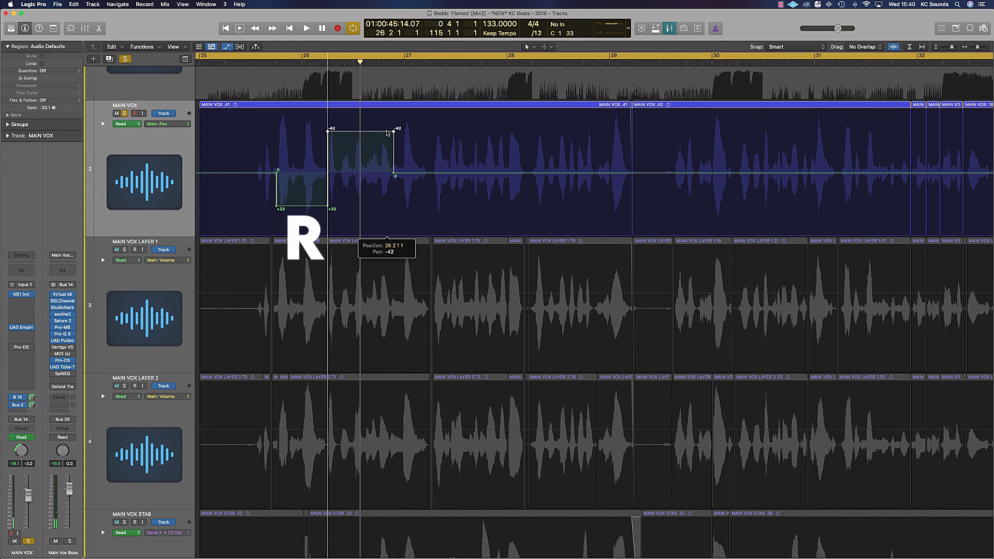
Step: Delete the first -42 point and move the last -42 and 0 points just past bar 27
key("space")
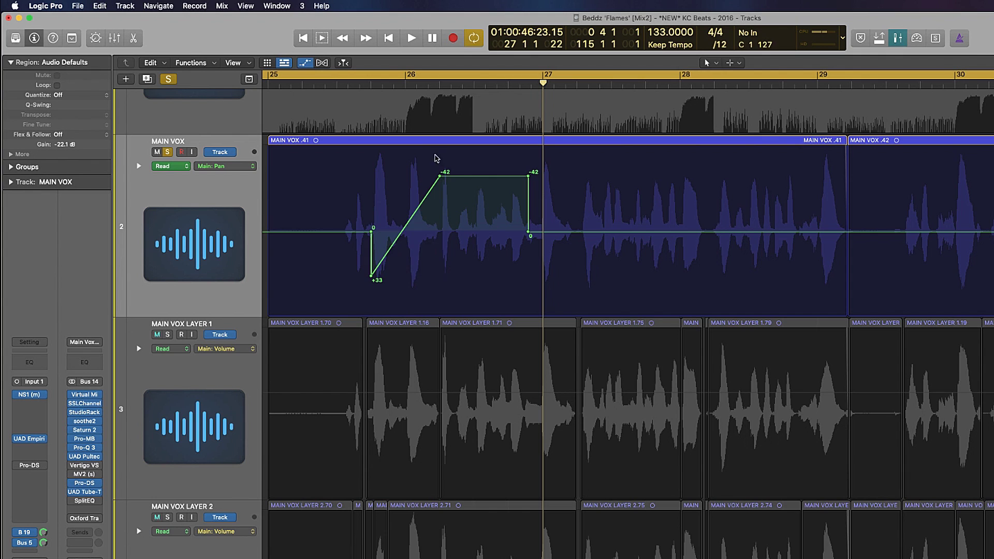
left_click(439, 177)
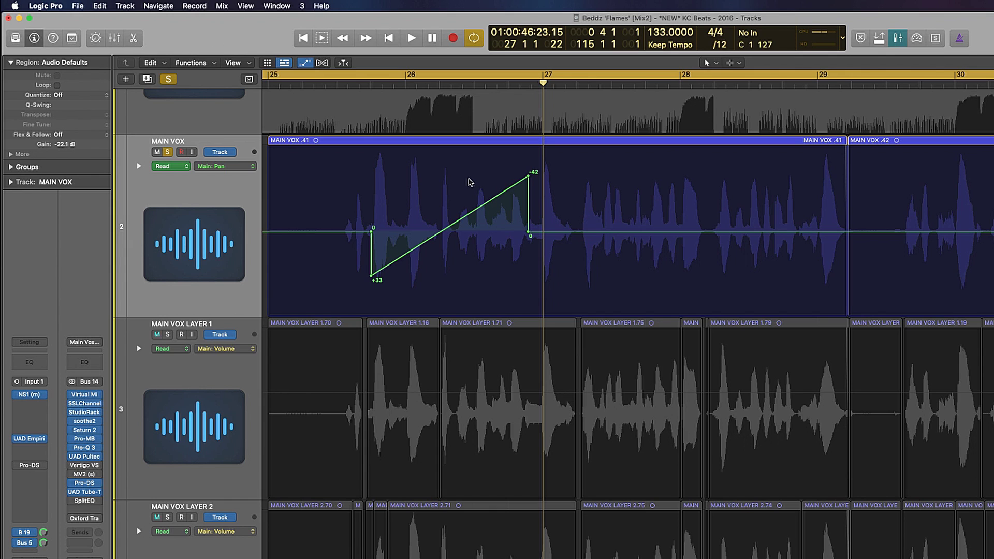
key("space")
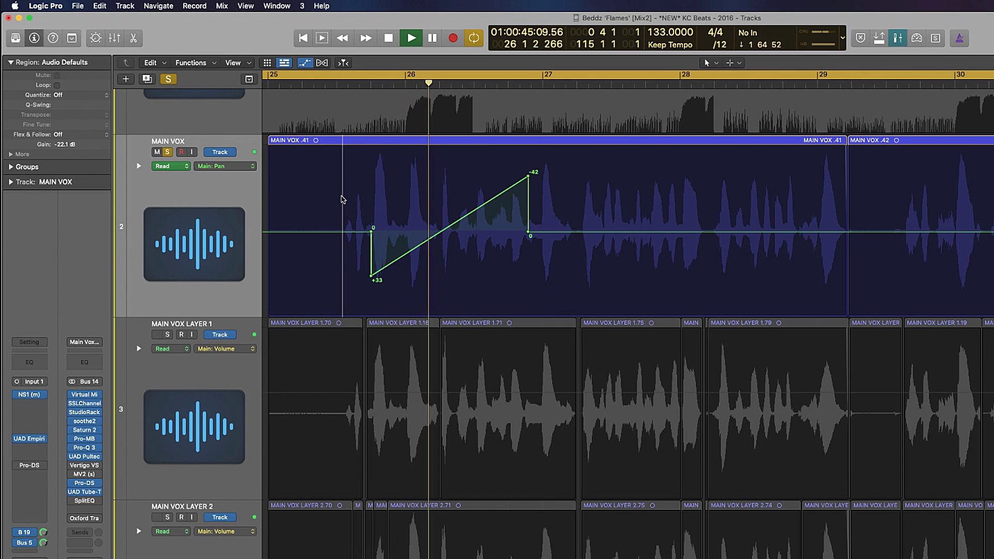
key("space")
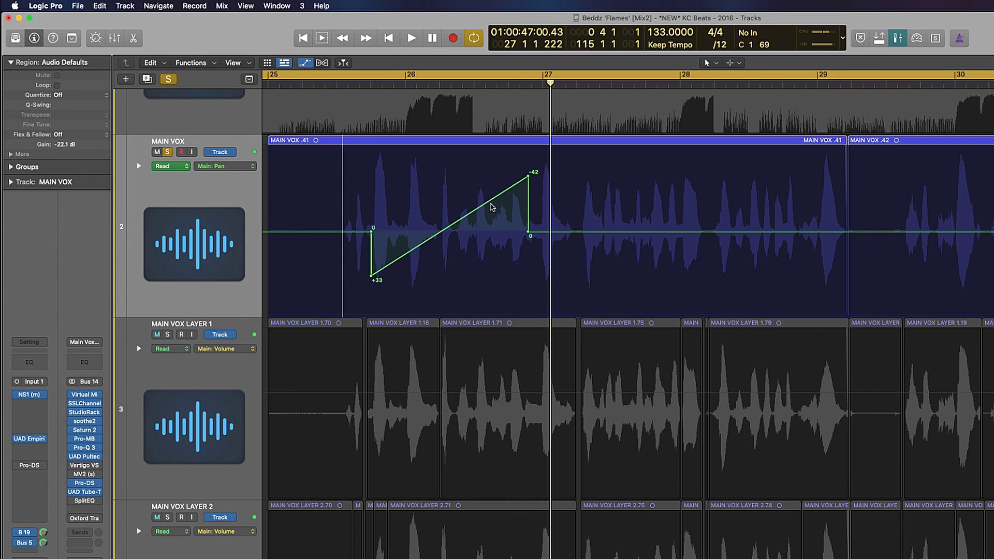
left_click_drag(529, 179, 563, 179)
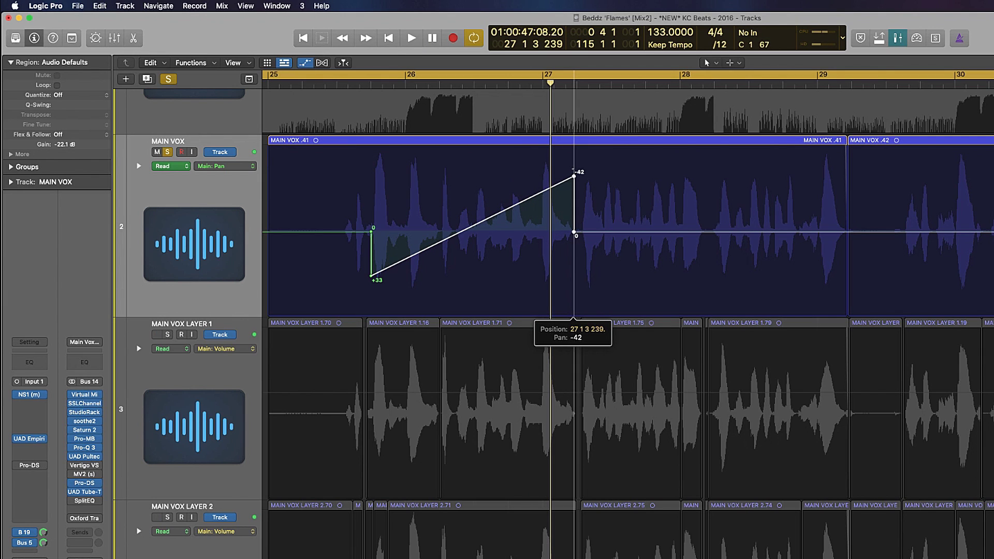
left_click(356, 184)
key("space")
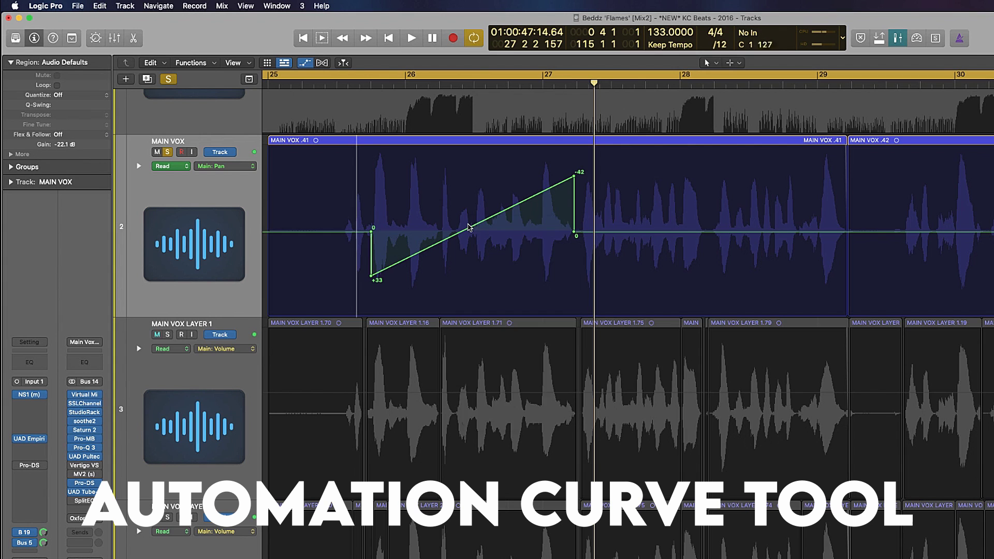
Step: Bend the +33 to -42 pan ramp into a slight curve with the Automation Curve tool
key("t")
key("w")
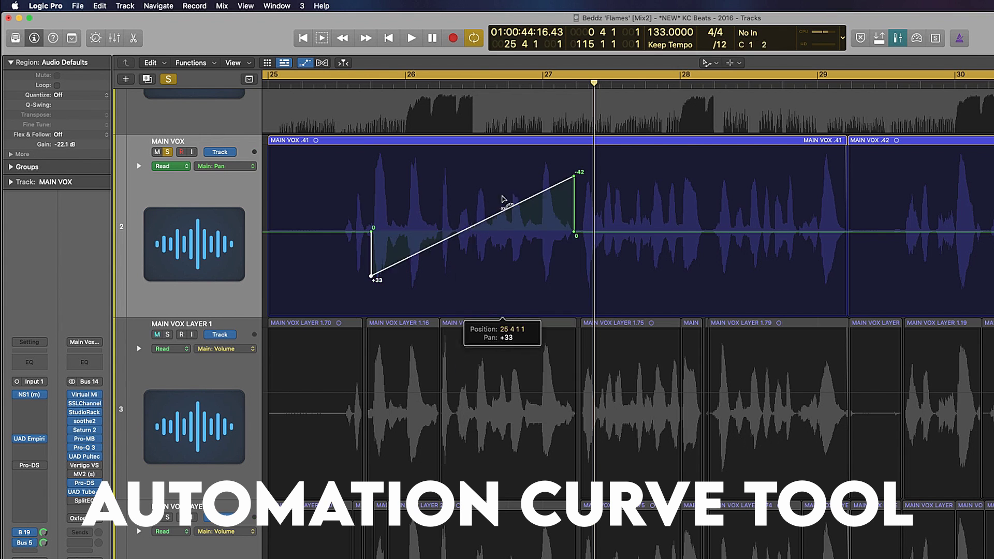
left_click_drag(502, 180, 473, 192)
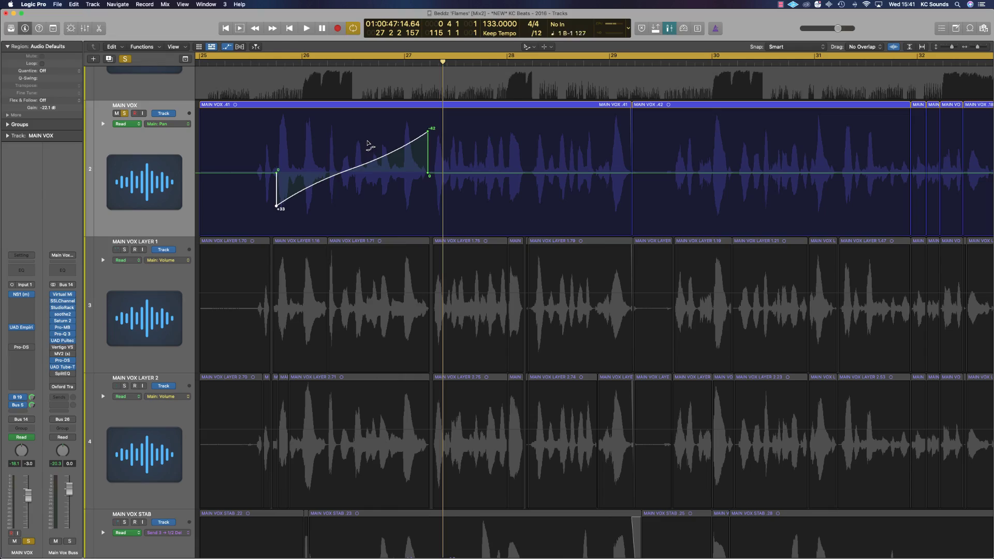
right_click(365, 142)
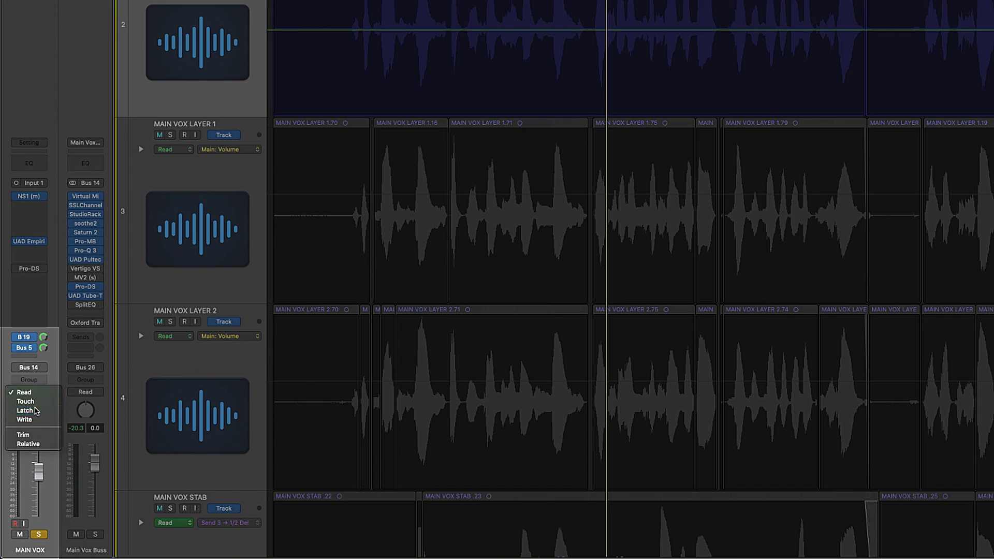
Step: Set MAIN VOX to Latch and record a back-and-forth pan sweep during playback
left_click(25, 411)
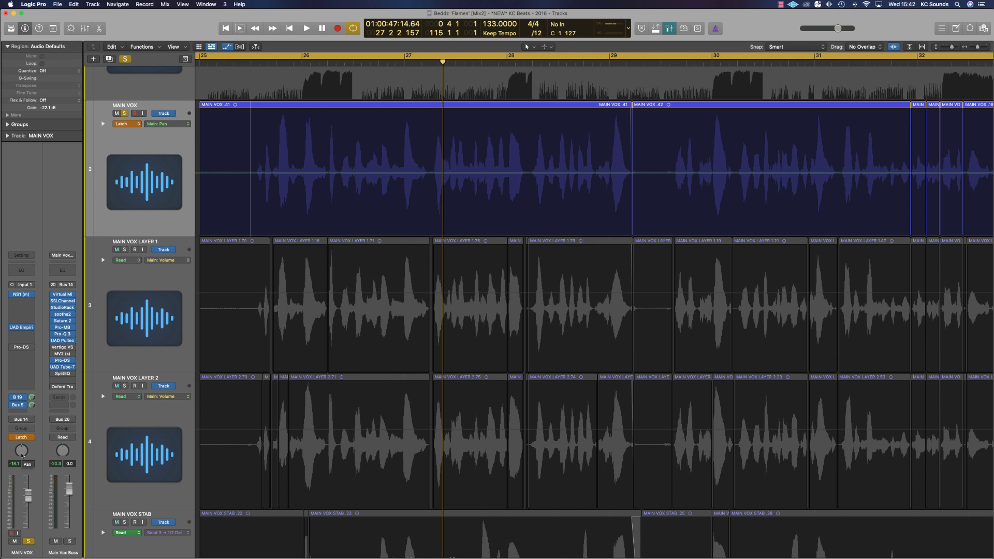
key("space")
mouse_move(22, 455)
left_mouse_down()
mouse_move(22, 471)
mouse_move(0, 451)
mouse_move(0, 466)
mouse_move(0, 449)
left_mouse_up()
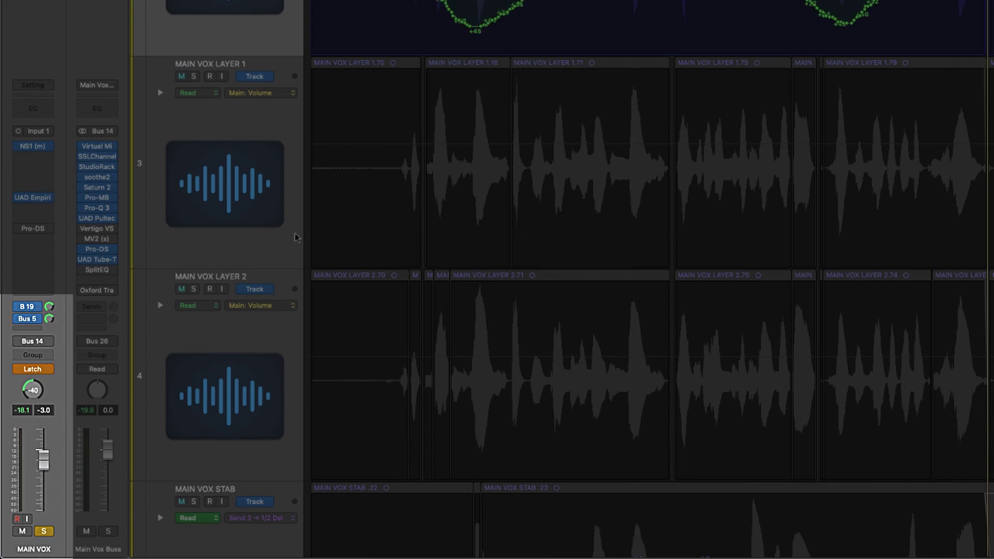
Step: Return MAIN VOX to Read mode, select only its region, and replay the recorded pan from an earlier bar
left_click(46, 369)
left_click(48, 351)
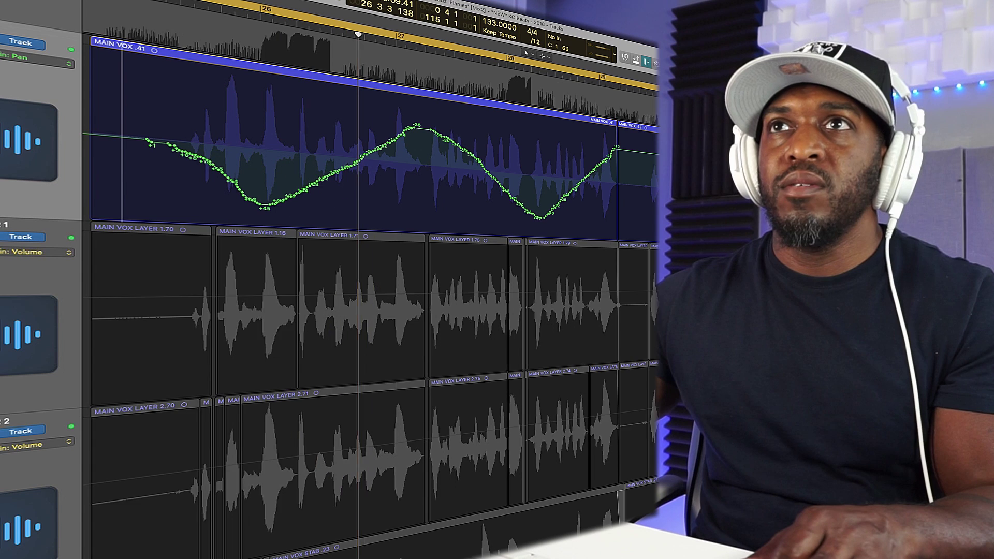
key("super+a")
key("super+Up")
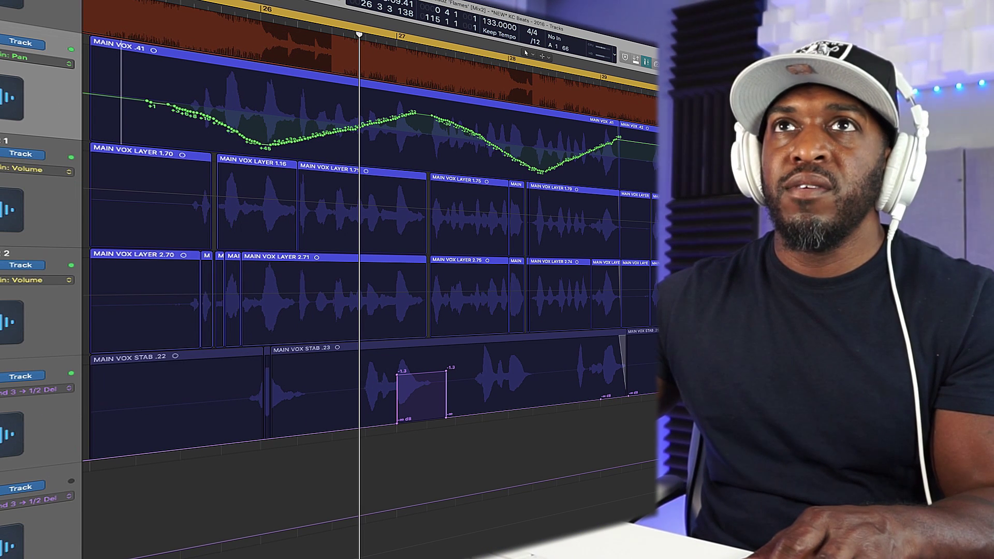
left_click(41, 105)
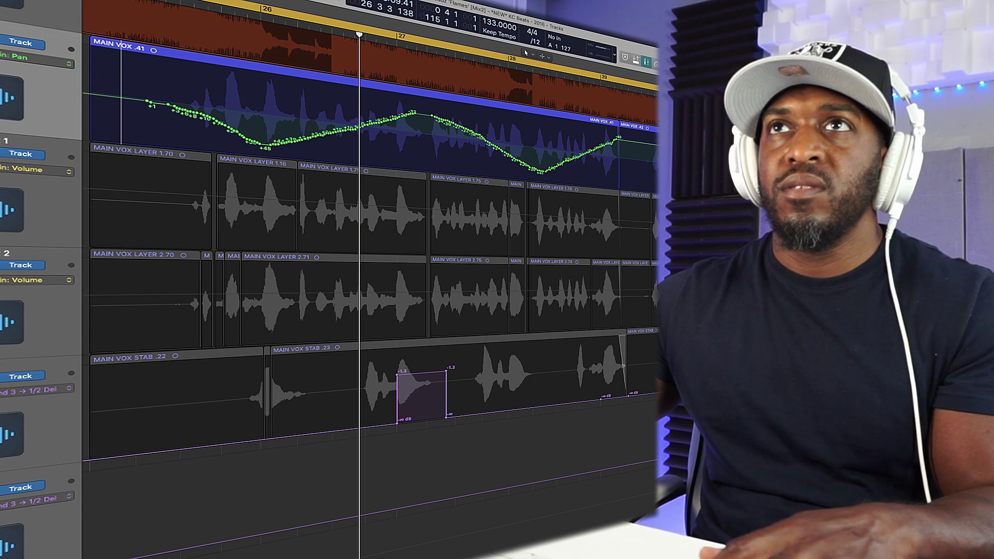
key("space")
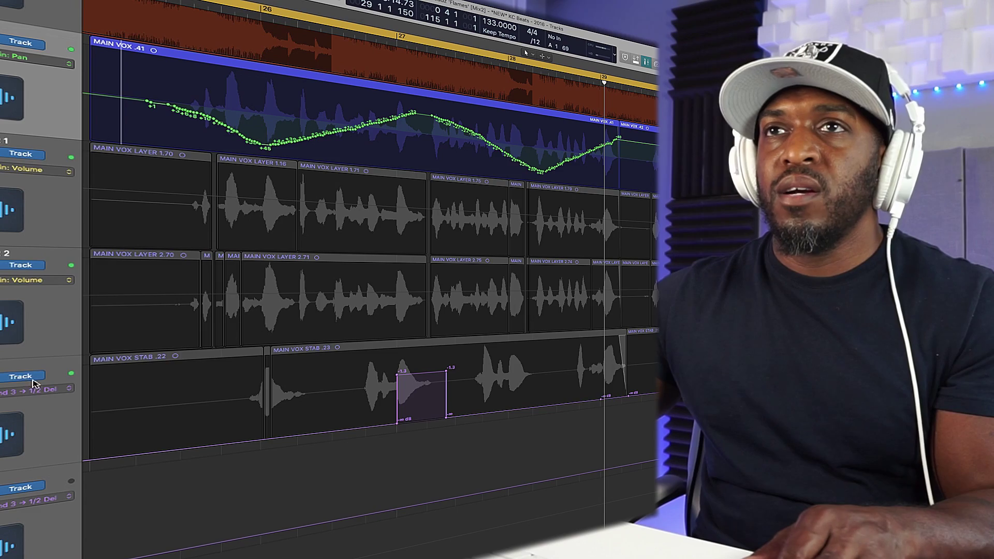
key("super+Down")
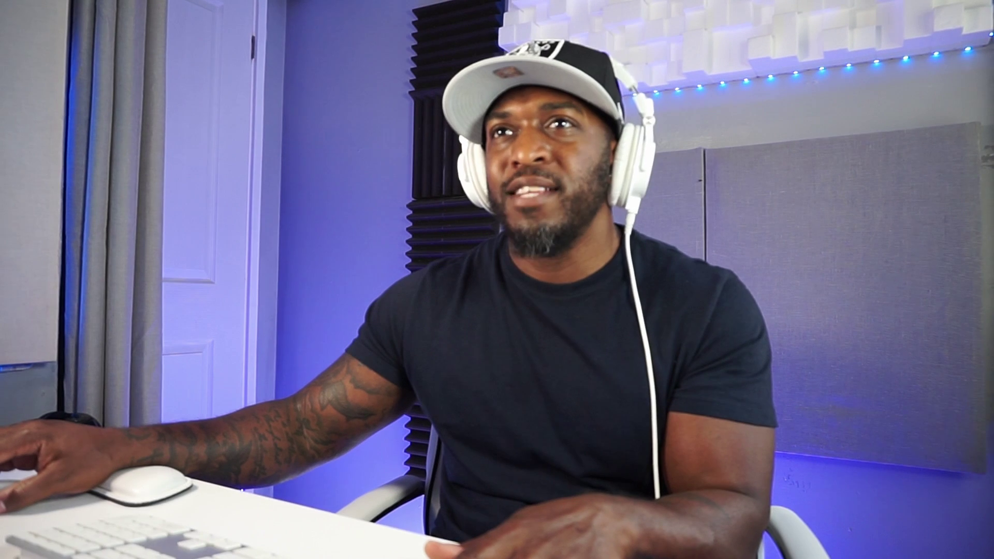
Step: Erase the recorded pan sweep to centre, add two points and raise the middle one toward -35
mouse_move(153, 300)
left_mouse_down()
mouse_move(531, 291)
mouse_move(641, 274)
left_mouse_up()
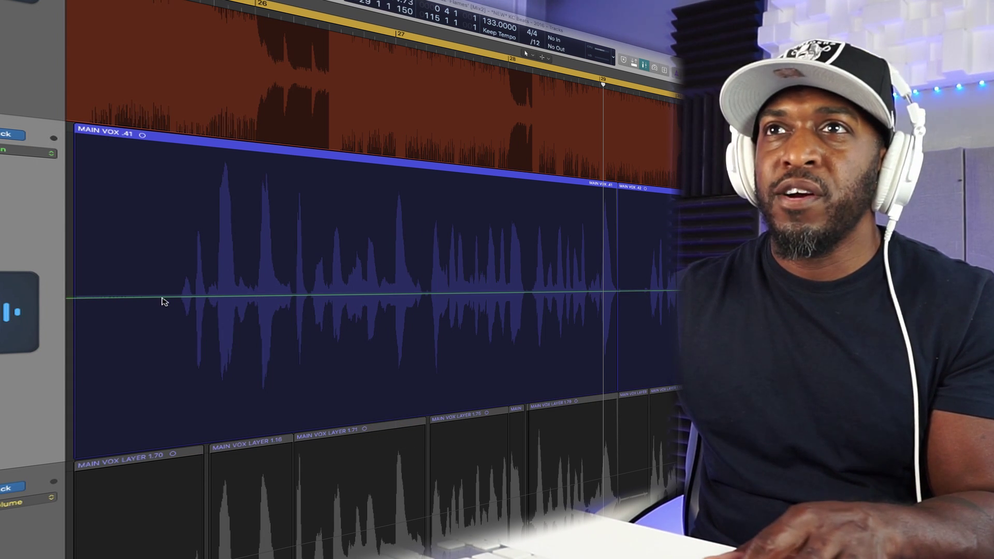
left_click(268, 296)
left_click(396, 294)
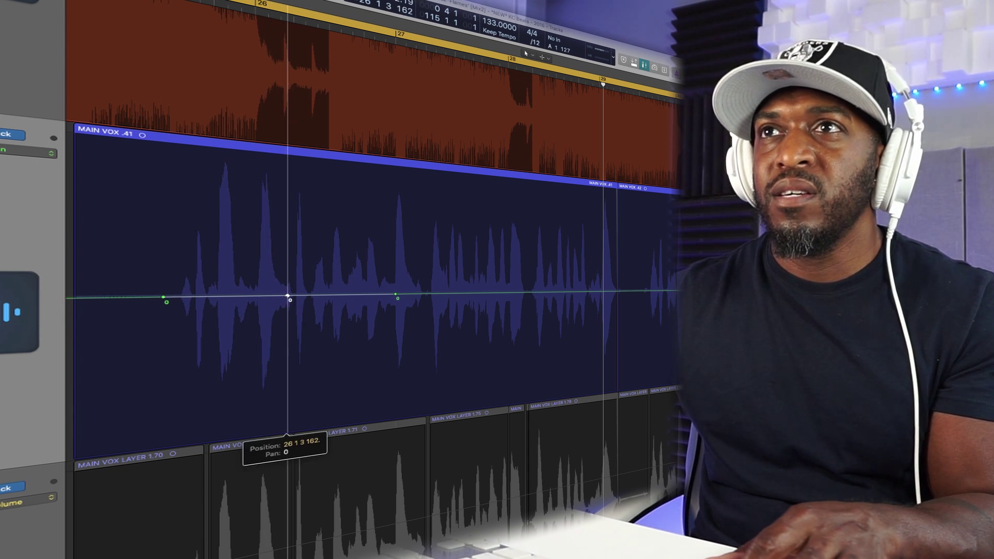
left_click_drag(296, 295, 296, 220)
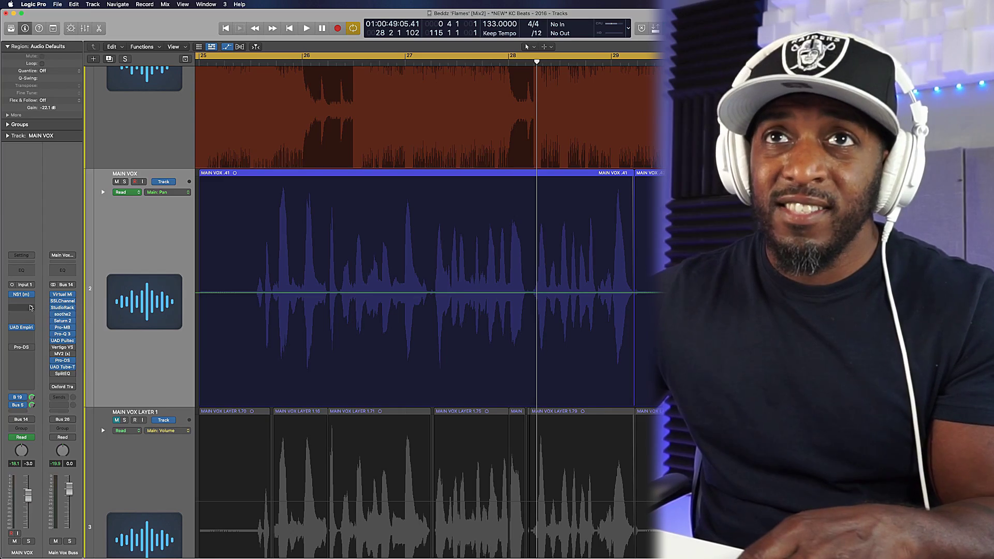
Step: Insert Modulation > Tremolo > Mono->Stereo into an empty Audio FX slot on MAIN VOX
left_click(21, 334)
scroll(43, 420, "down", 5)
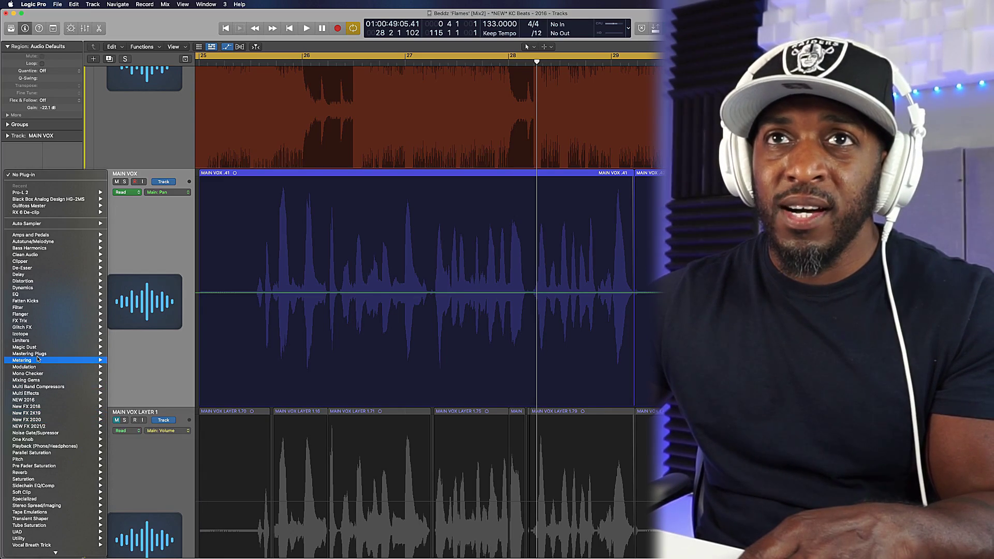
mouse_move(37, 369)
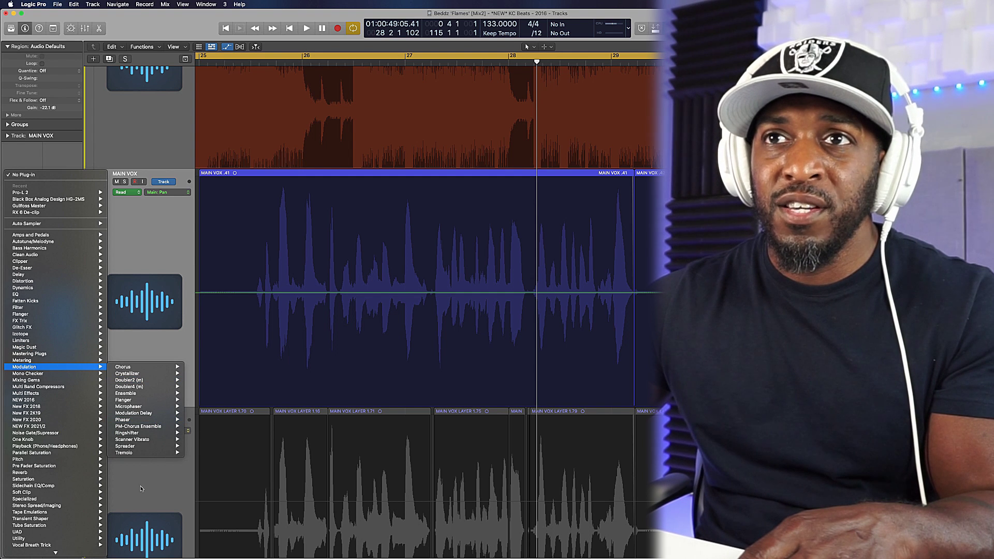
left_click(161, 340)
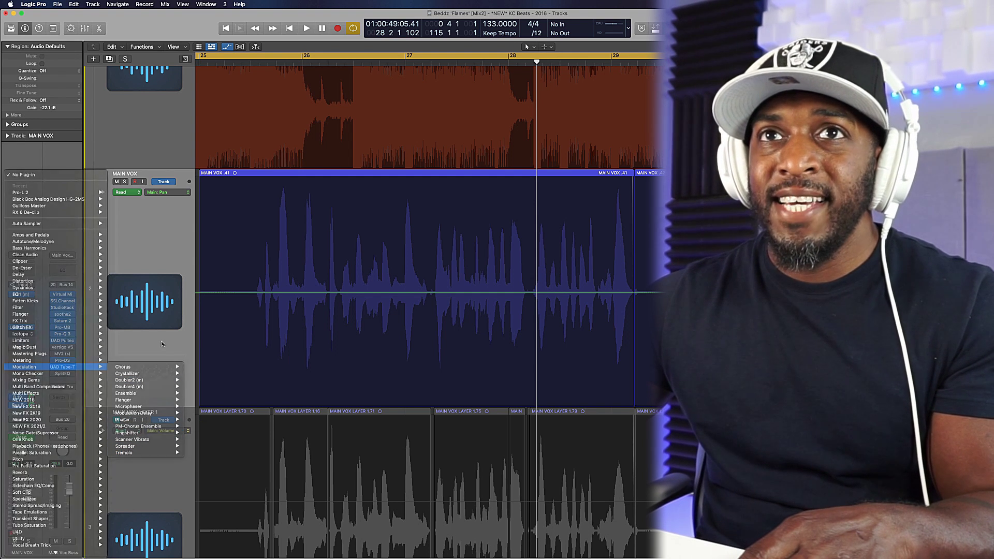
left_click(21, 280)
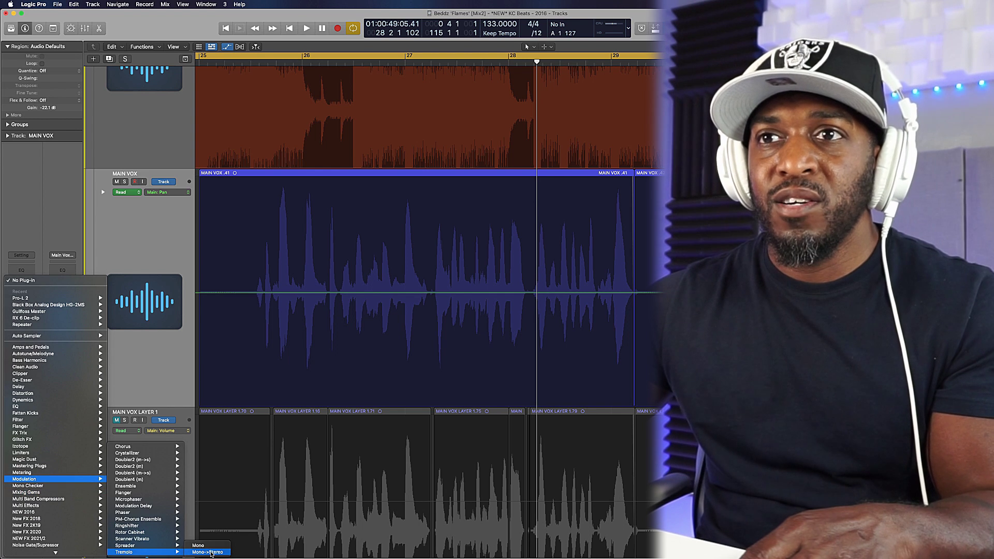
left_click(209, 554)
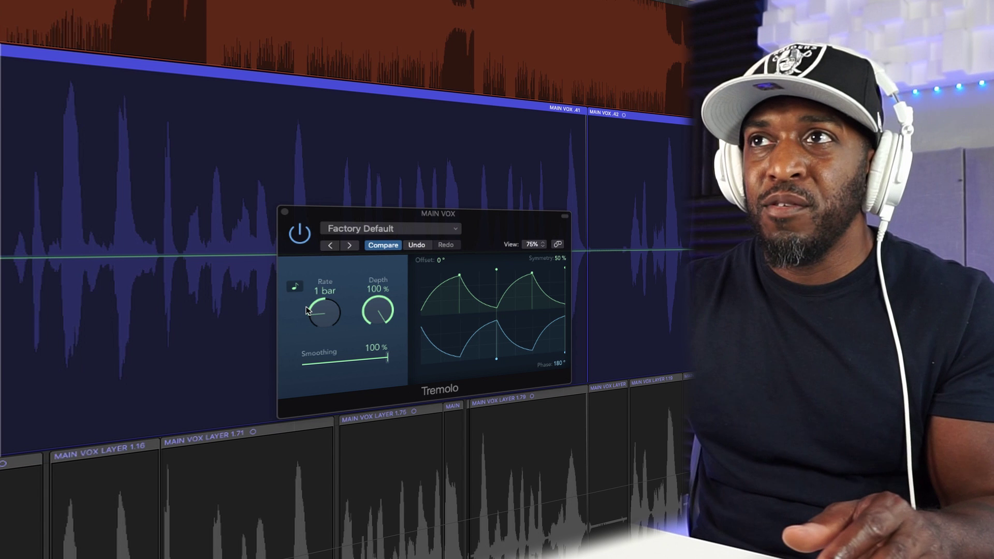
Step: Set the Tremolo Rate to 2 bars and Depth to 88%
left_click_drag(320, 316, 319, 326)
left_click_drag(378, 310, 374, 331)
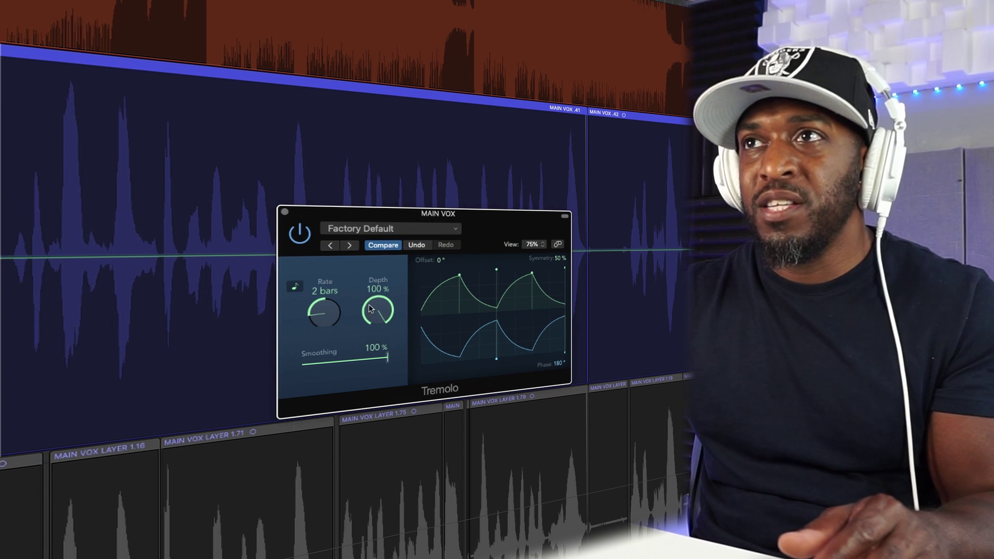